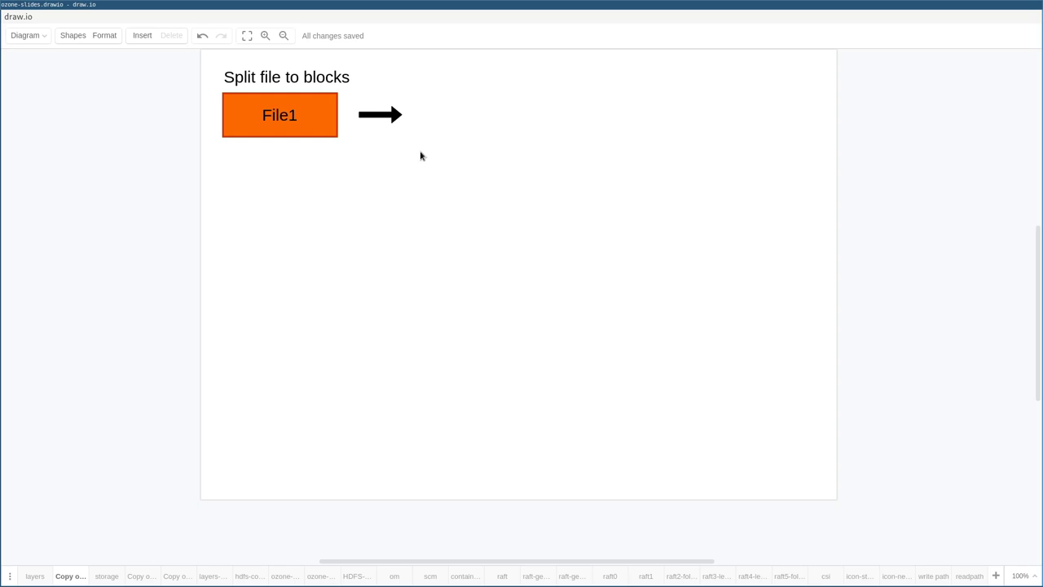
Step: Send the File1 box to the back and move blocks B1, B2 and B3 beyond the arrow beside it
left_click(315, 118)
key("ctrl+shift+b")
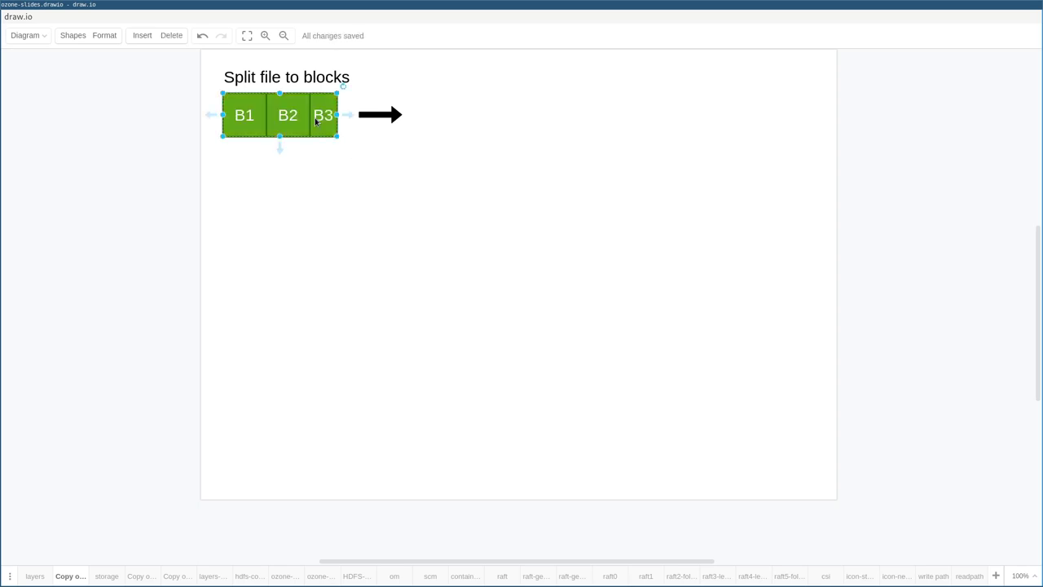
left_click_drag(249, 122, 451, 119)
left_click(303, 116, "shift")
left_click(319, 115, "shift")
Step: Shift blocks B2 and B3 so there are gaps between the three blocks, and select all three
left_click(492, 119)
left_click(526, 109, "shift")
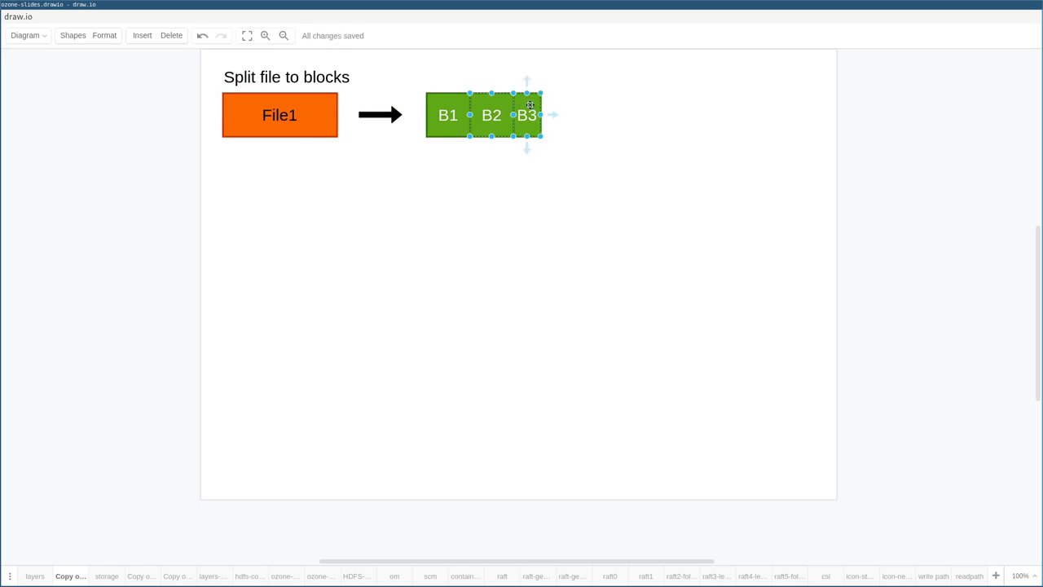
left_click_drag(532, 104, 550, 106)
left_click(540, 106)
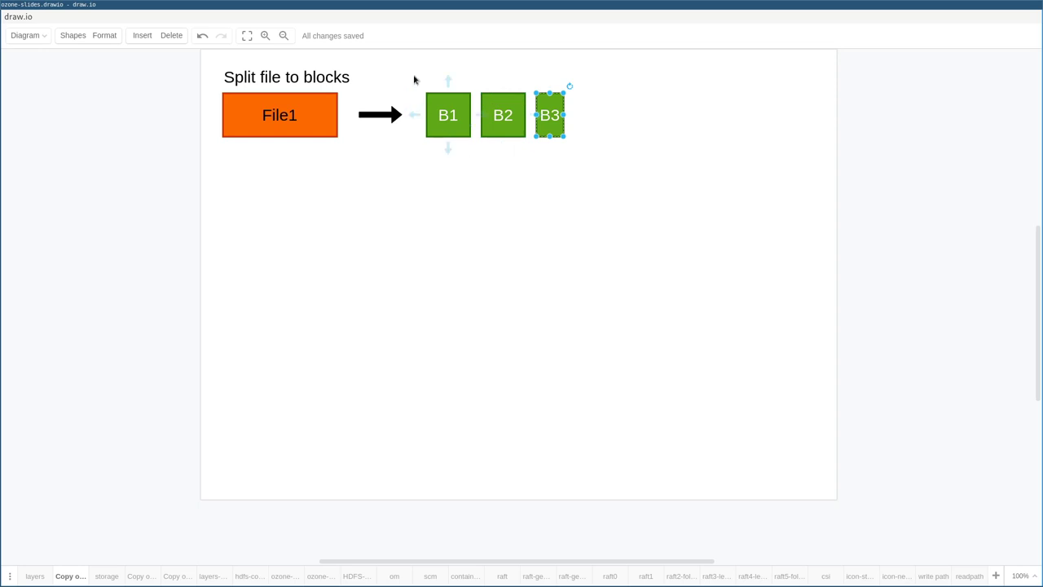
left_click_drag(409, 83, 610, 167)
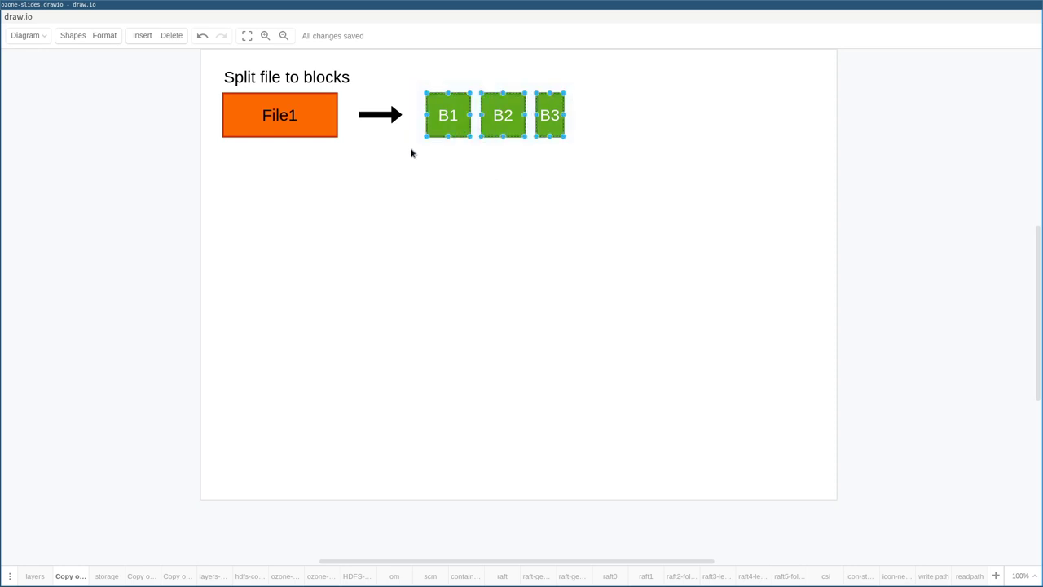
Step: Open the storage page and place a DN3 box from the B2 row in the B1 row
left_click(107, 577)
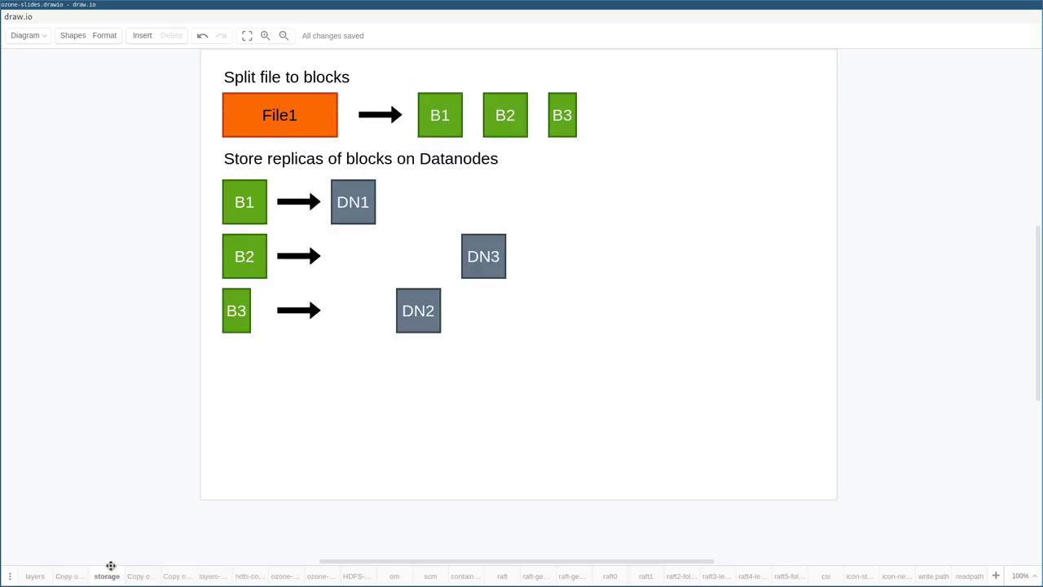
left_click(359, 207)
left_click(487, 249)
left_click_drag(487, 248, 483, 198)
left_click(499, 312)
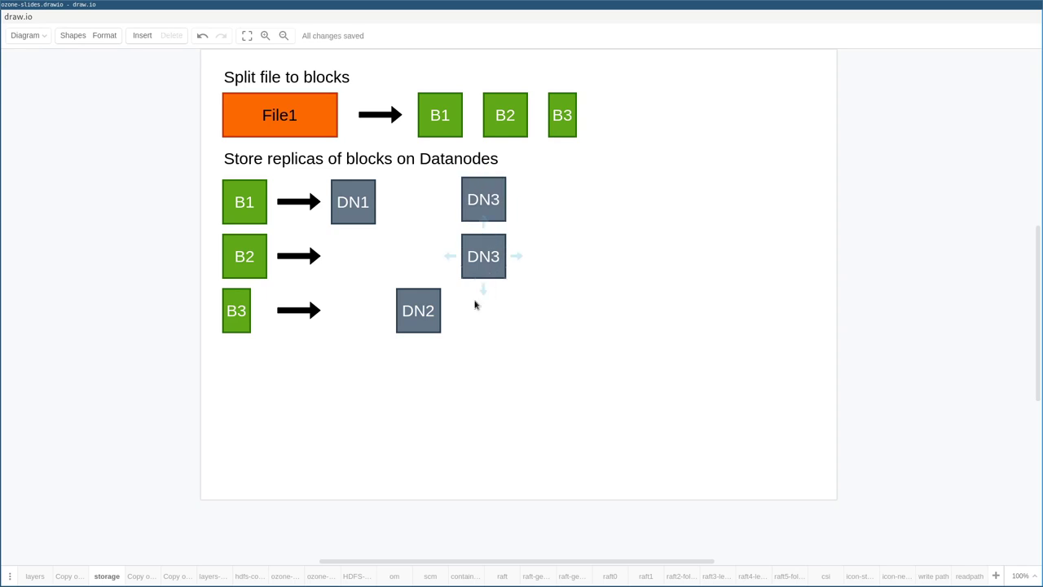
Step: Place a DN1 box and another datanode box relabelled DN4 in the B3 row
left_click_drag(354, 212, 536, 315)
left_click(411, 311)
double_click(543, 314)
key("BackSpace")
type("4")
left_click(652, 320)
Step: Place a DN4 box and a DN2 box in the B2 row, and a DN4 box in the B1 row
left_click_drag(551, 316, 547, 261)
left_click(423, 234)
left_click(421, 305)
left_click_drag(423, 305, 421, 256)
left_click(483, 344)
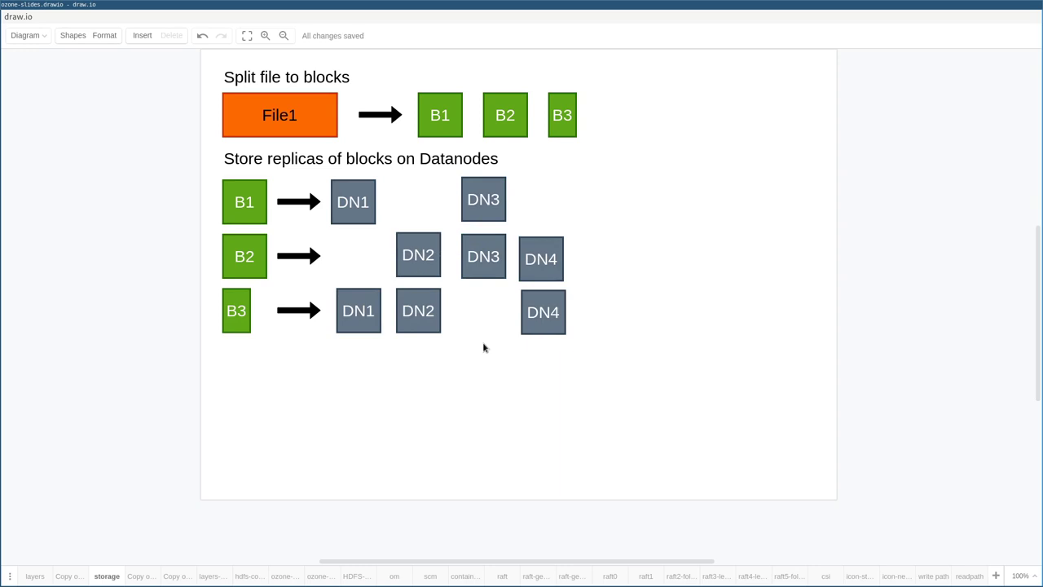
left_click_drag(551, 267, 551, 207)
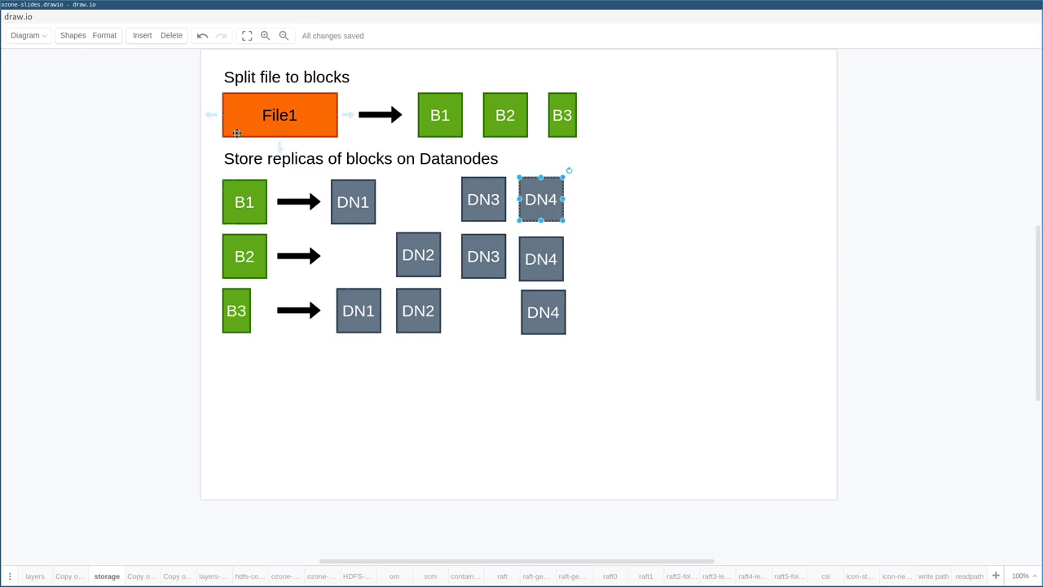
Step: Go through the next two pages to the one titled Key space and Block space
left_click(246, 120)
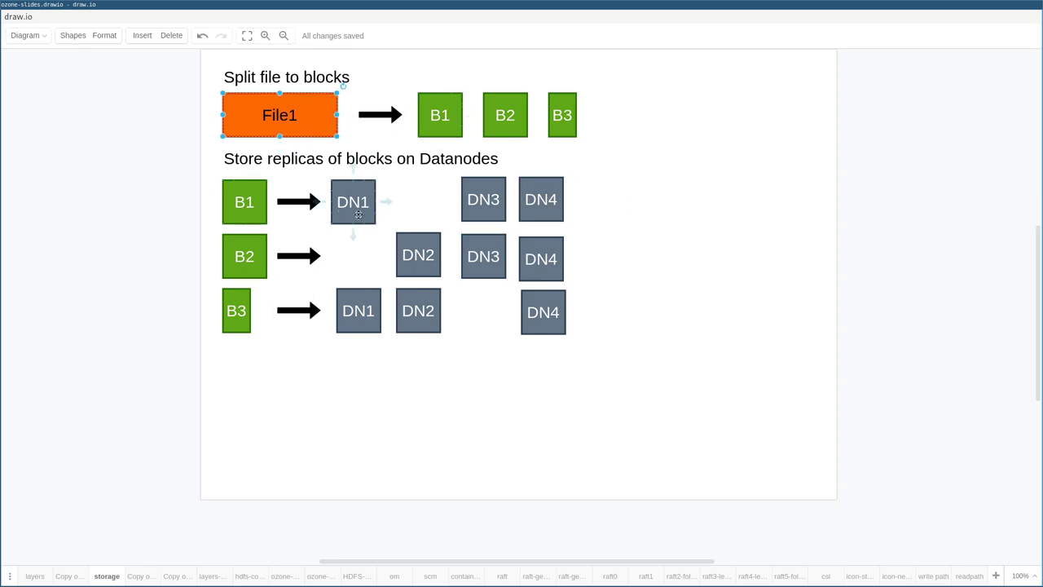
left_click(136, 576)
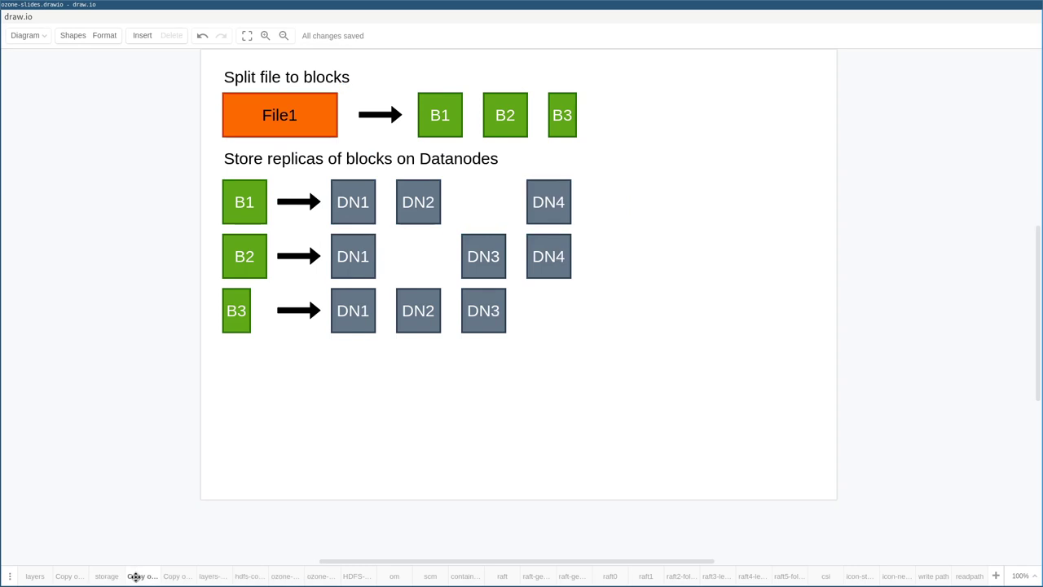
left_click(170, 576)
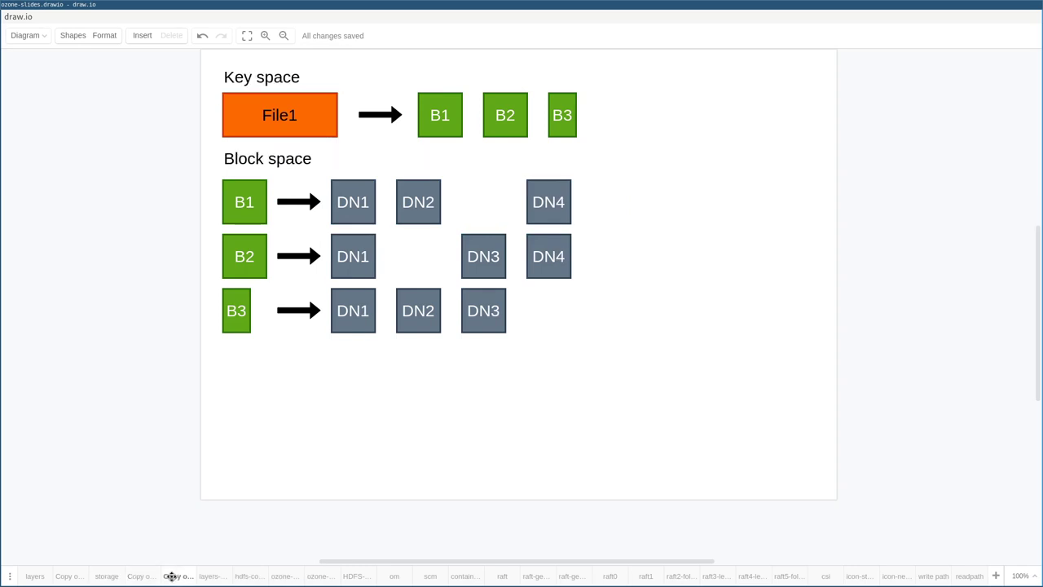